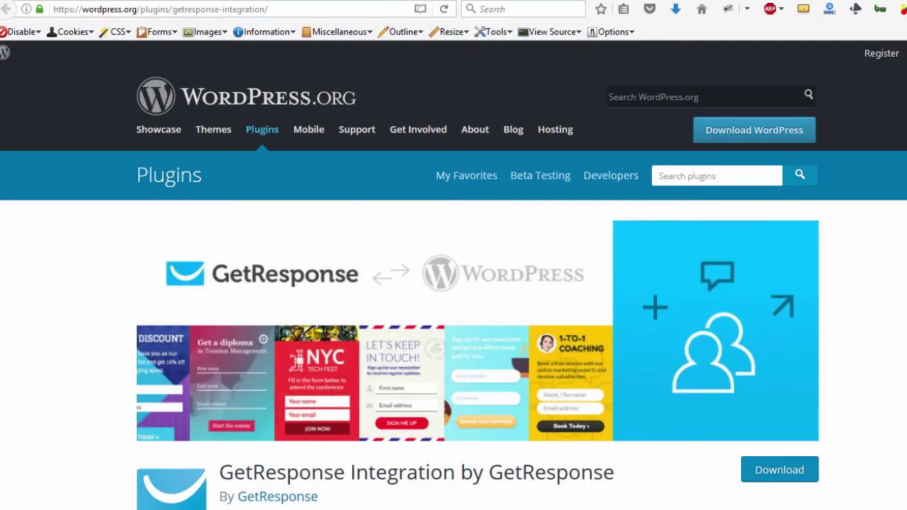
Step: Copy the title "GetResponse Integration by GetResponse" from the plugin's WordPress.org page
scroll(453, 283, down, 5)
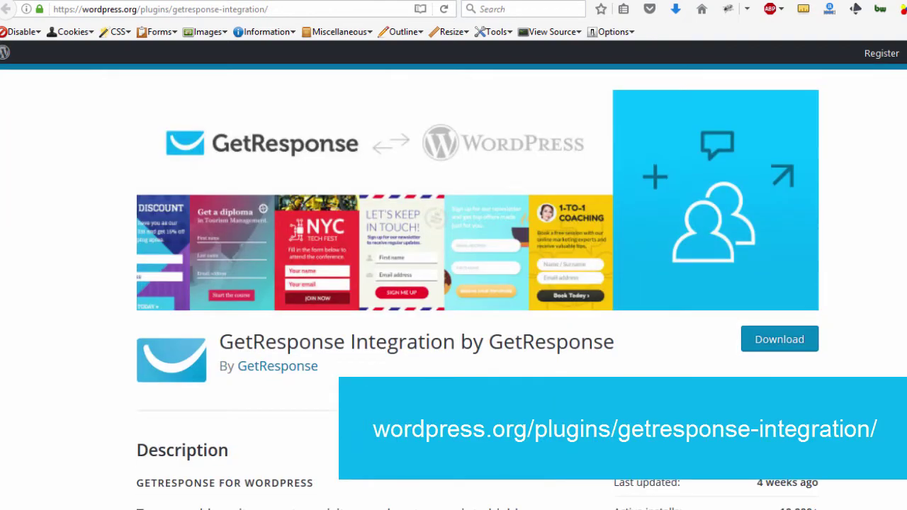
scroll(453, 283, down, 3)
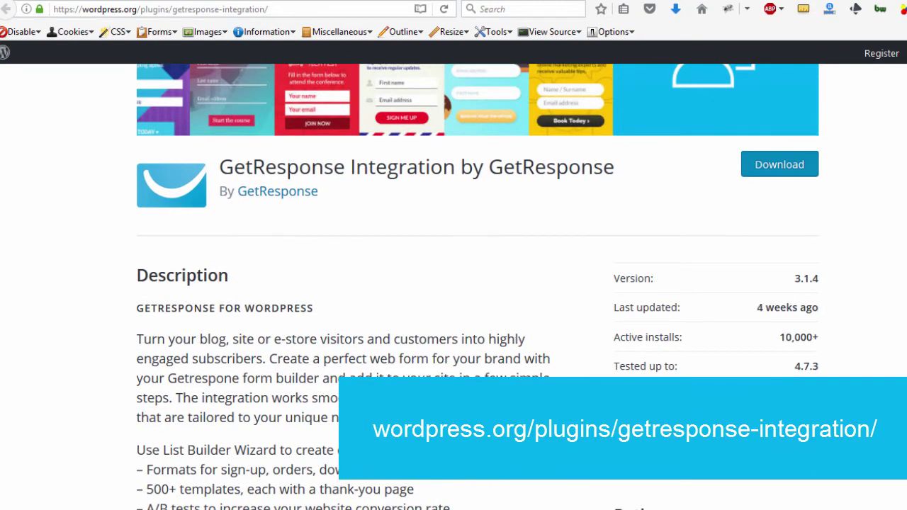
scroll(454, 188, down, 1)
scroll(453, 188, up, 5)
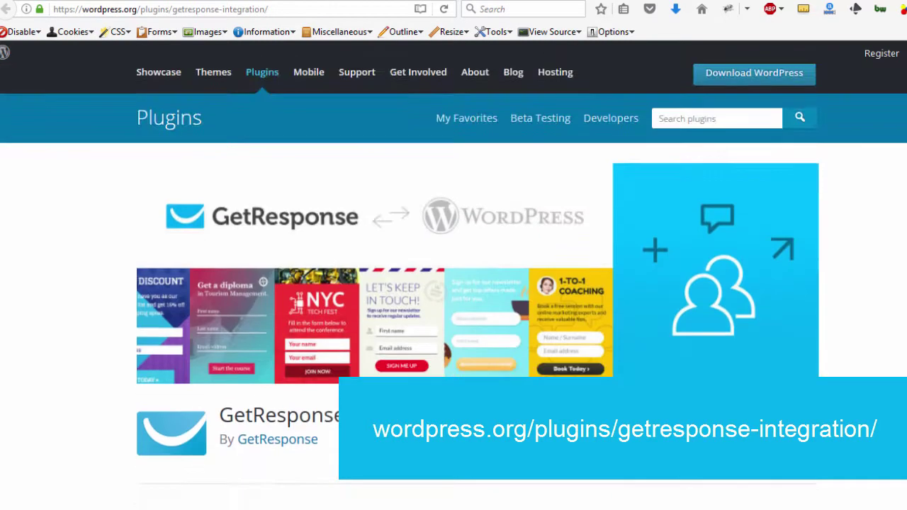
scroll(454, 188, down, 3)
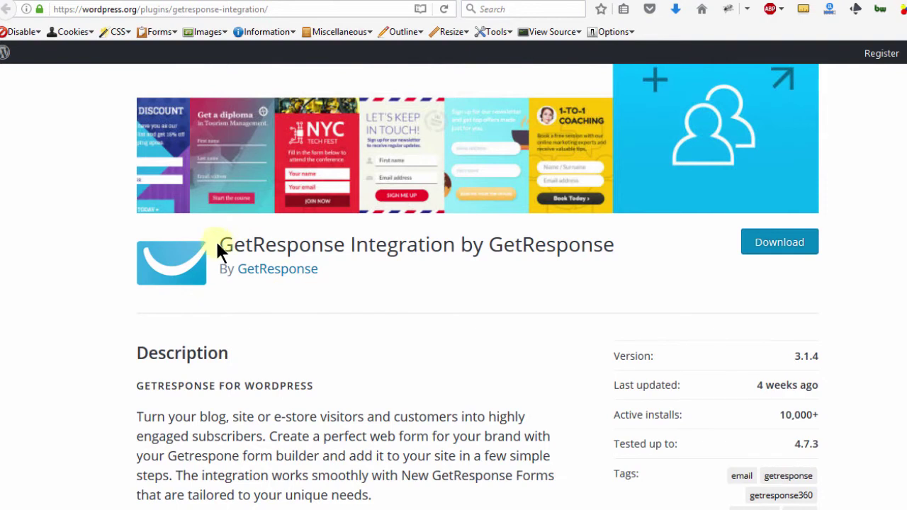
drag(219, 247, 614, 256)
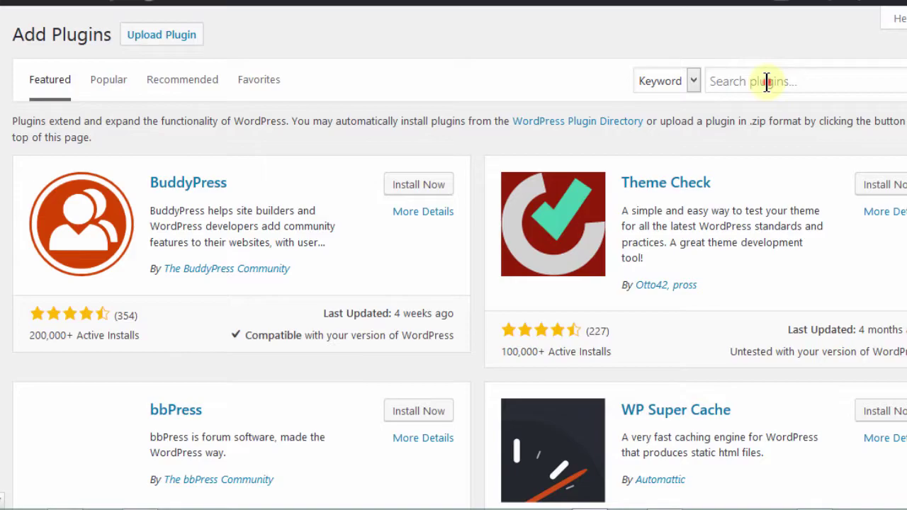
Step: Search the site's plugin installer for "GetResponse Integration by GetResponse" and install that plugin
click(761, 81)
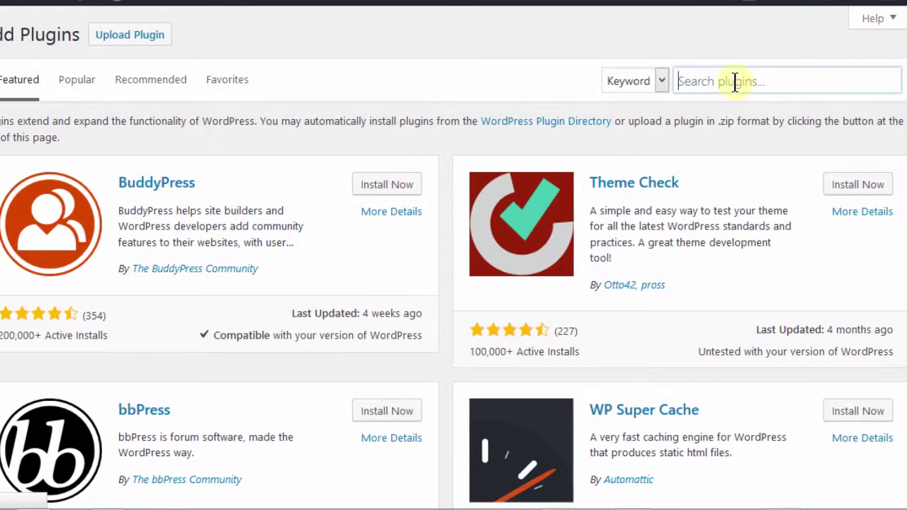
text(GetResponse Integration by GetResponse)
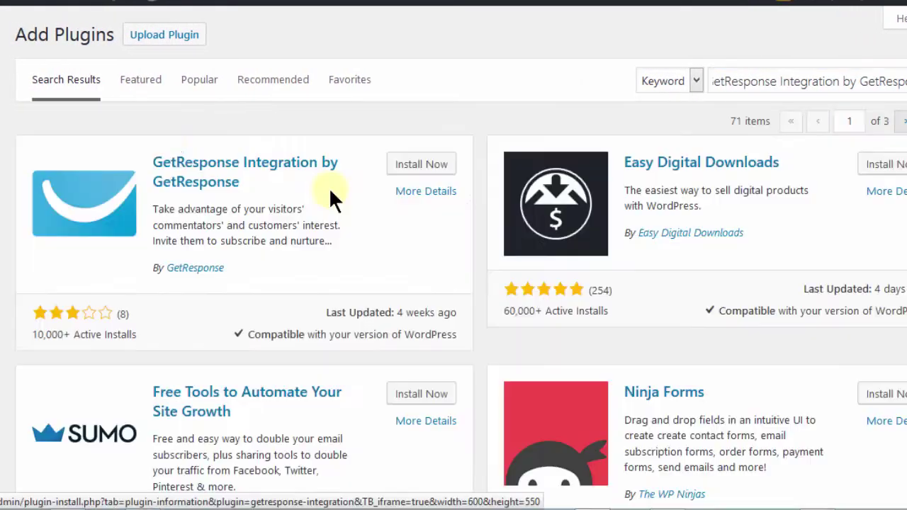
click(418, 165)
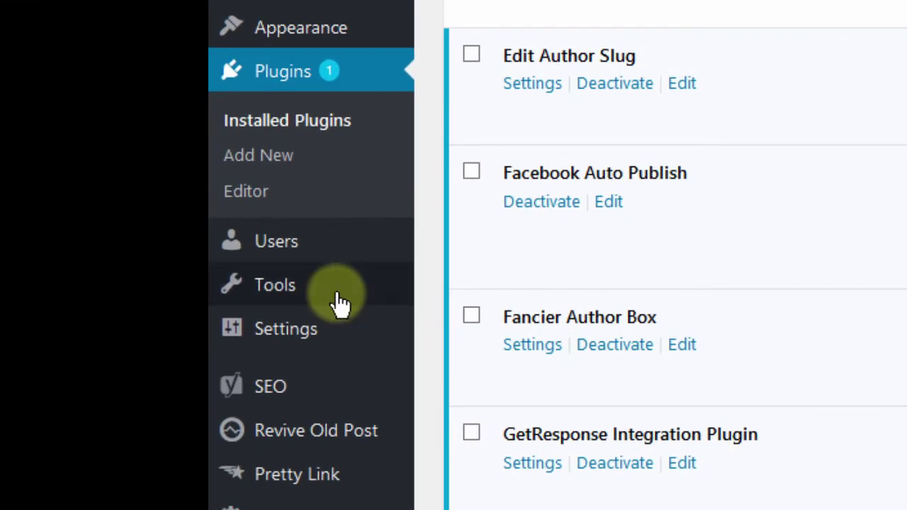
Step: Open the GetResponse plugin settings in WordPress, ready to fill in the API key
mouse_move(284, 339)
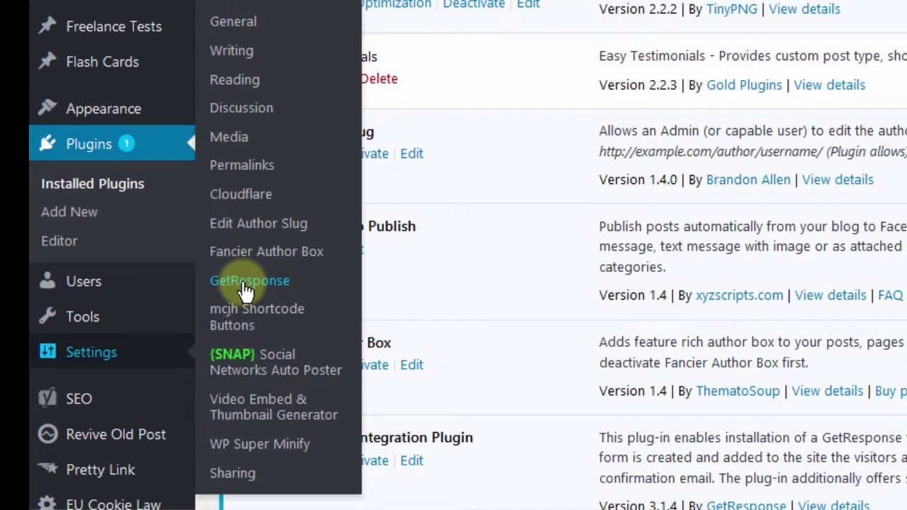
click(473, 242)
mouse_move(183, 163)
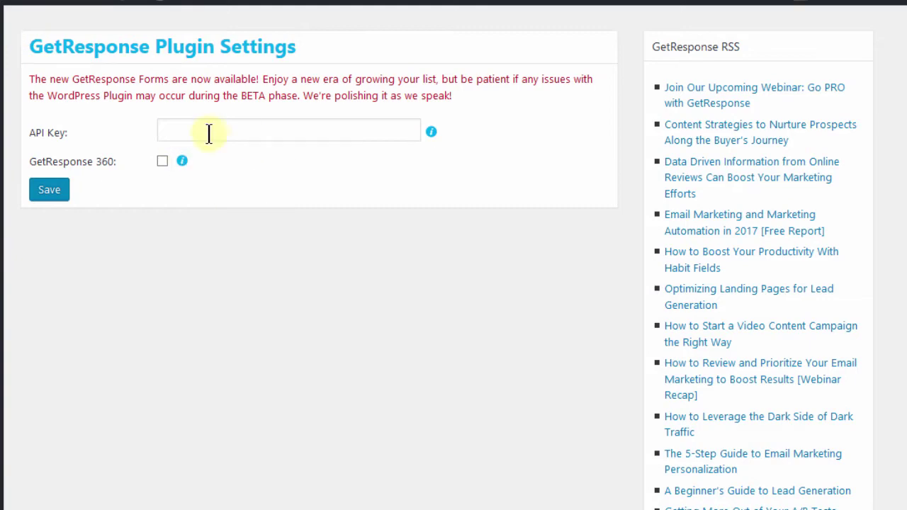
click(205, 132)
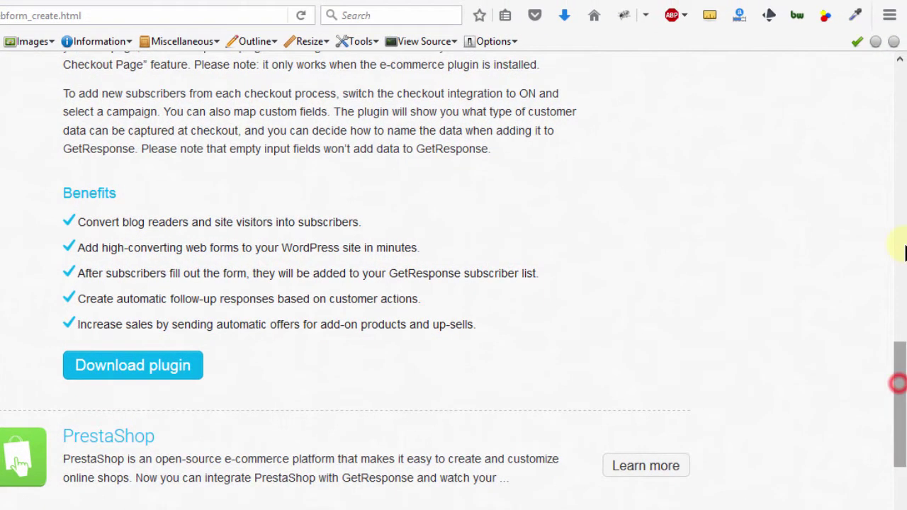
Step: Switch to the GetResponse account and copy the default API key from its API & OAuth settings
scroll(897, 64, up, 15)
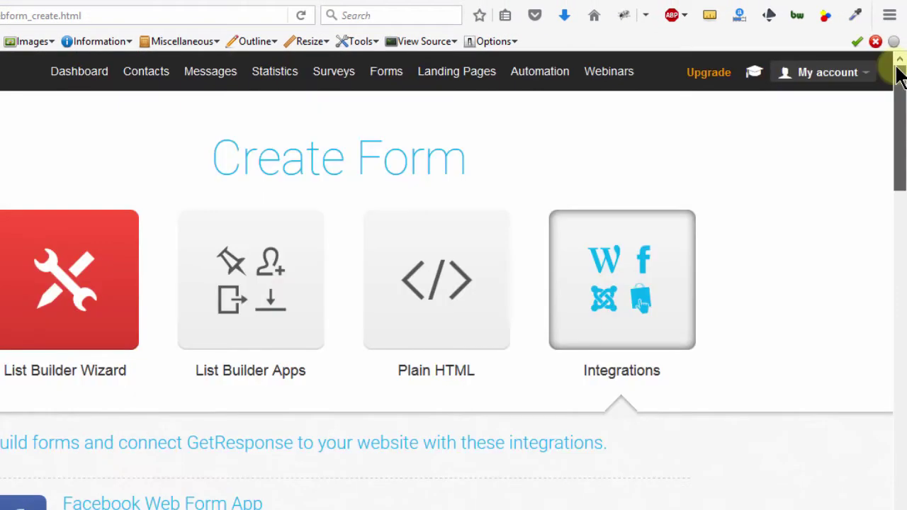
click(833, 79)
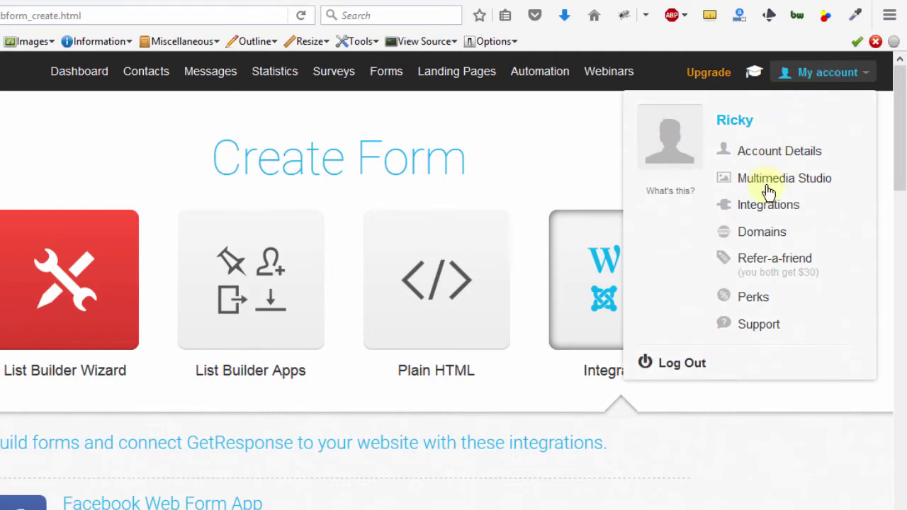
click(767, 213)
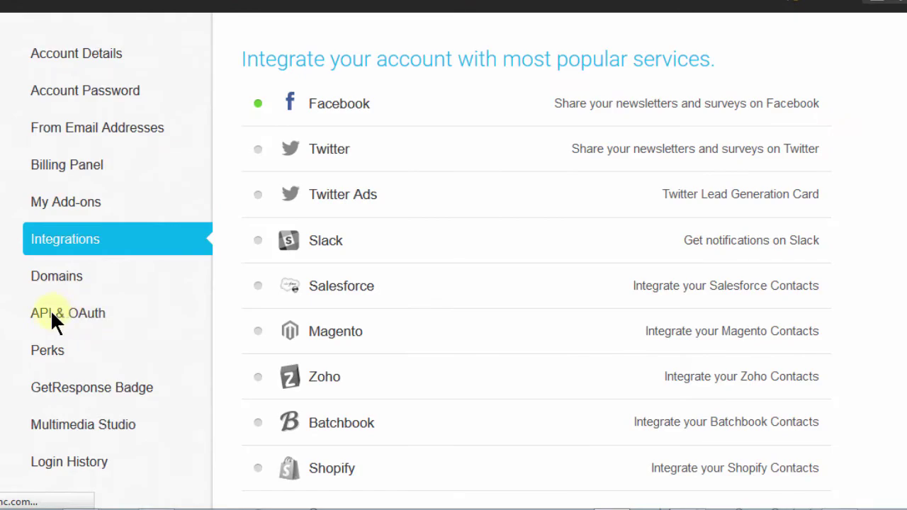
click(51, 312)
click(595, 156)
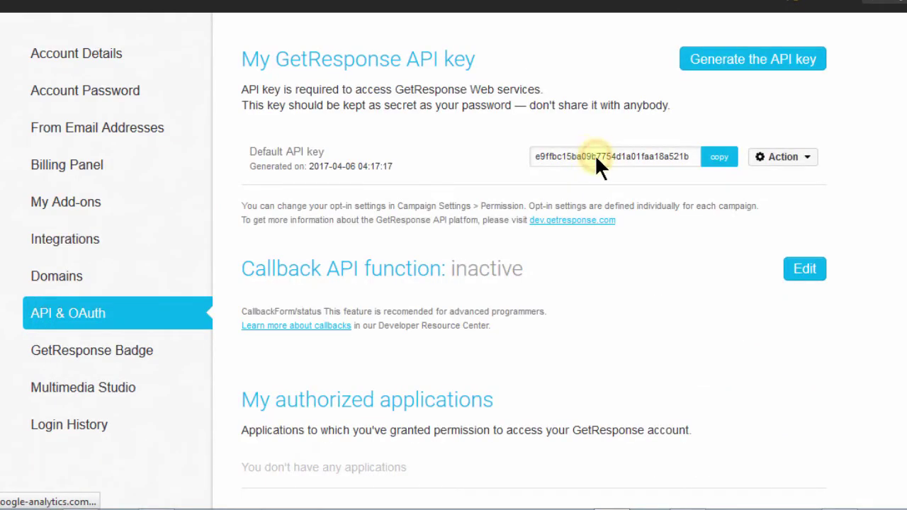
double_click(595, 156)
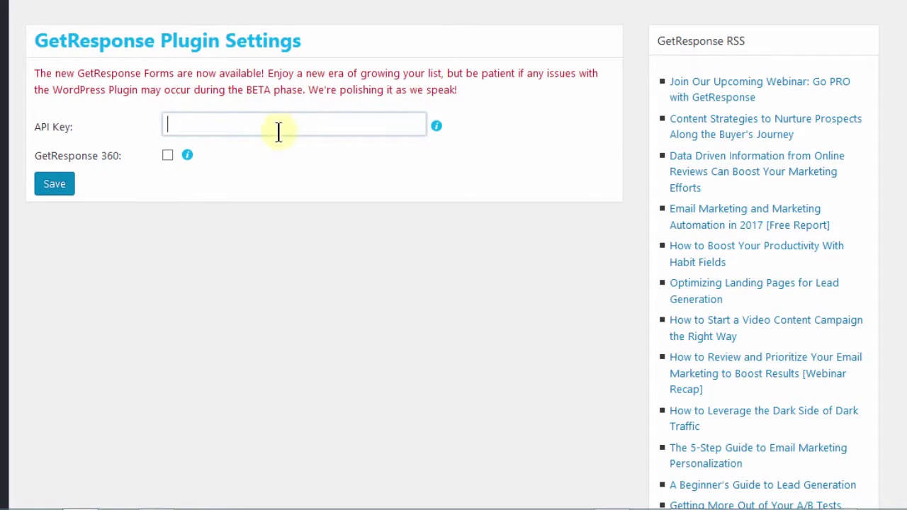
Step: Paste the API key into the GetResponse plugin settings in WordPress and save them
click(273, 129)
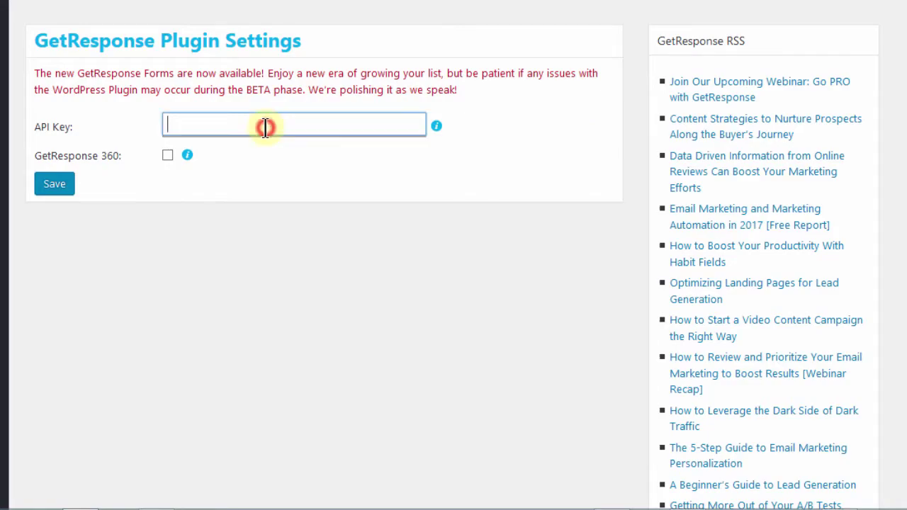
key(ctrl+v)
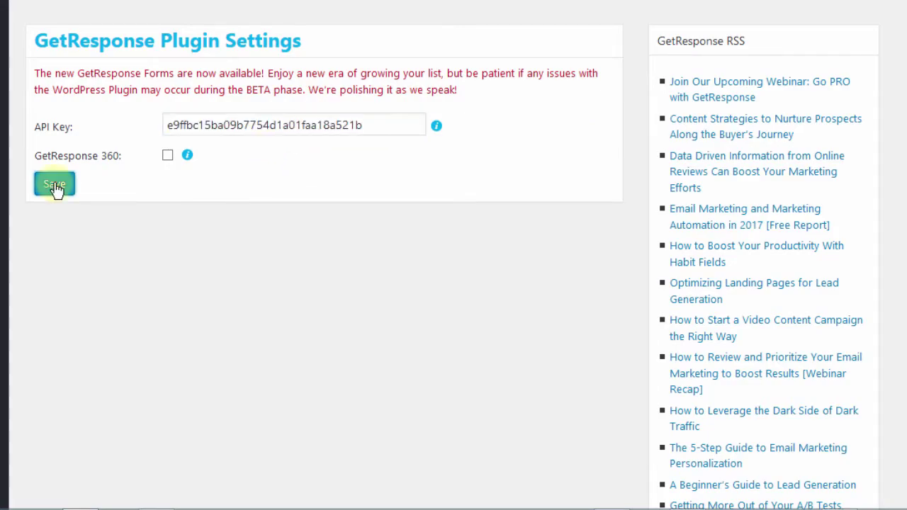
click(54, 184)
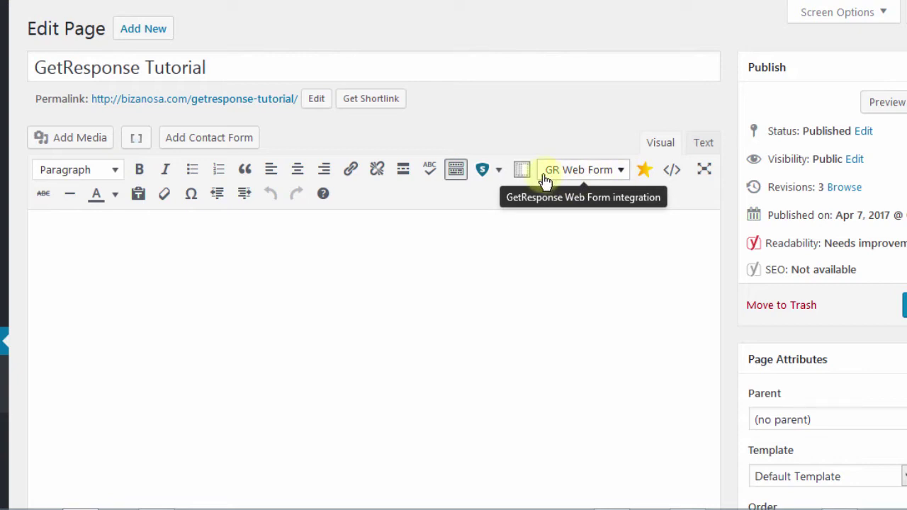
click(622, 172)
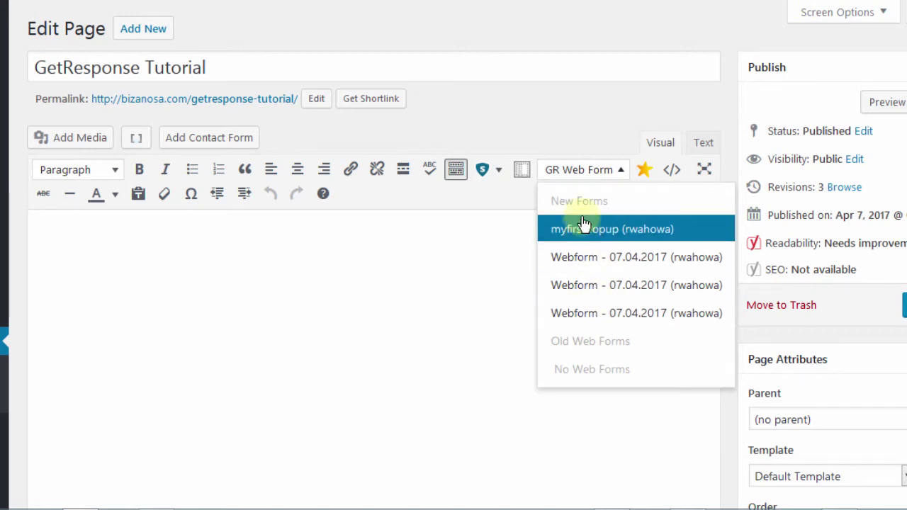
click(256, 247)
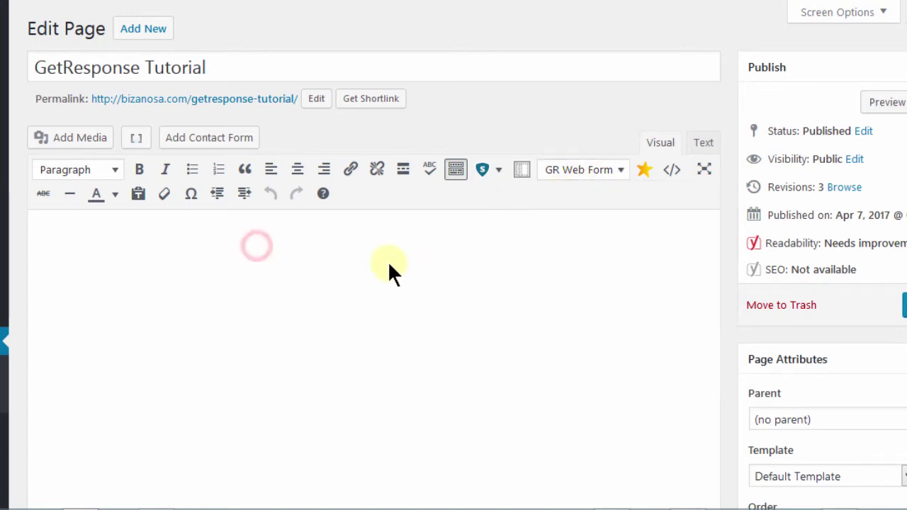
click(347, 294)
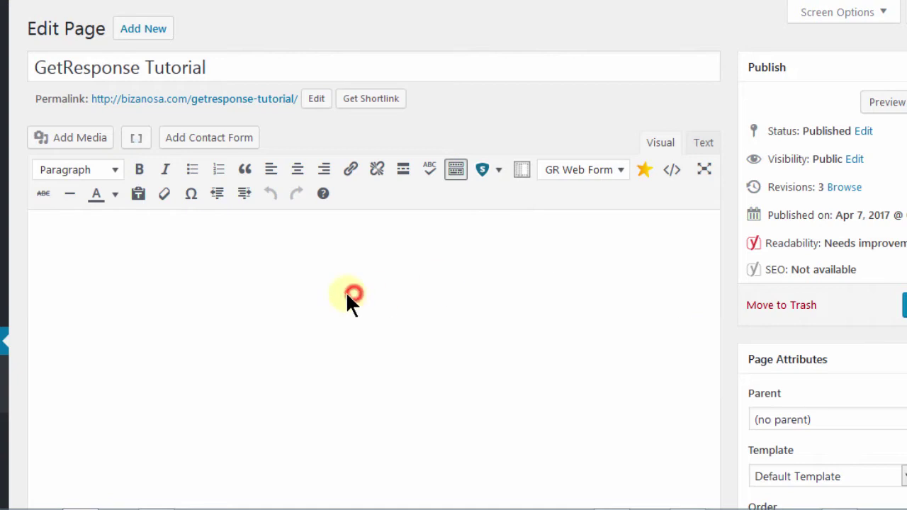
click(620, 173)
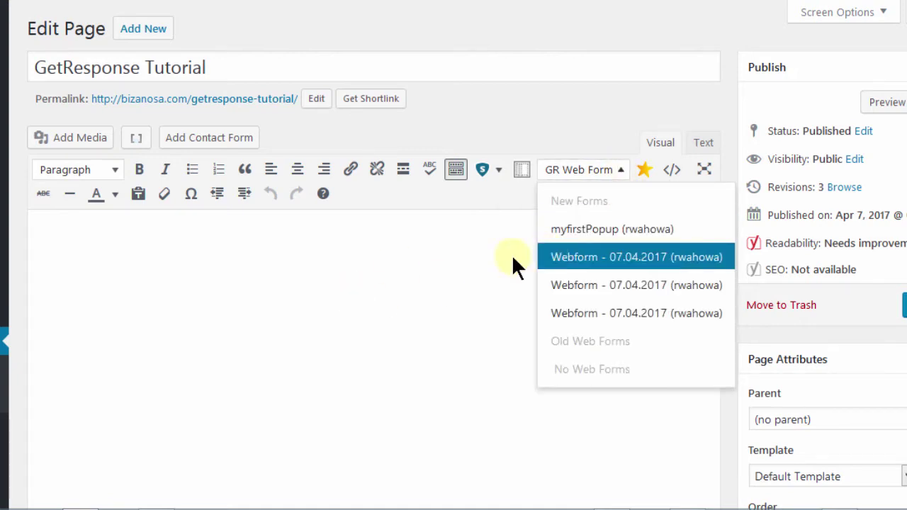
click(266, 248)
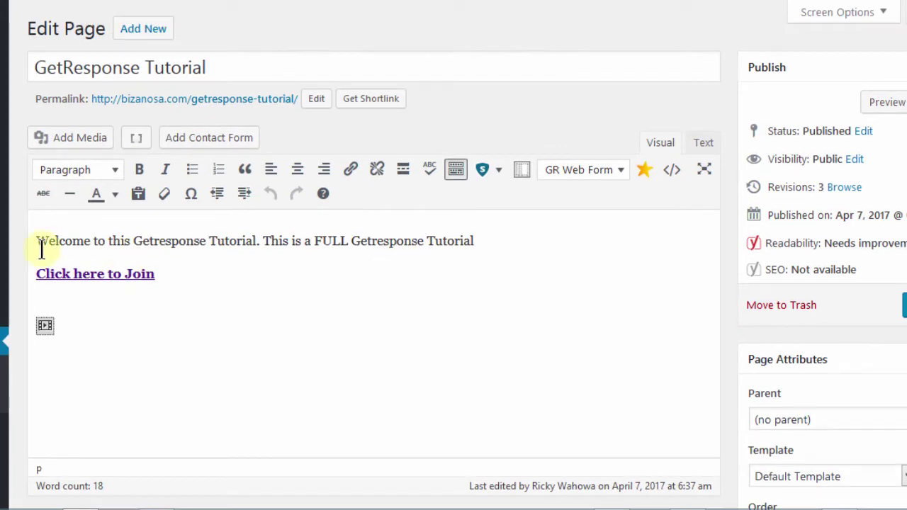
Step: Insert the second "Webform - 07.04.2017" GetResponse form on a new line above the welcome text and update the page
click(35, 241)
key(Return)
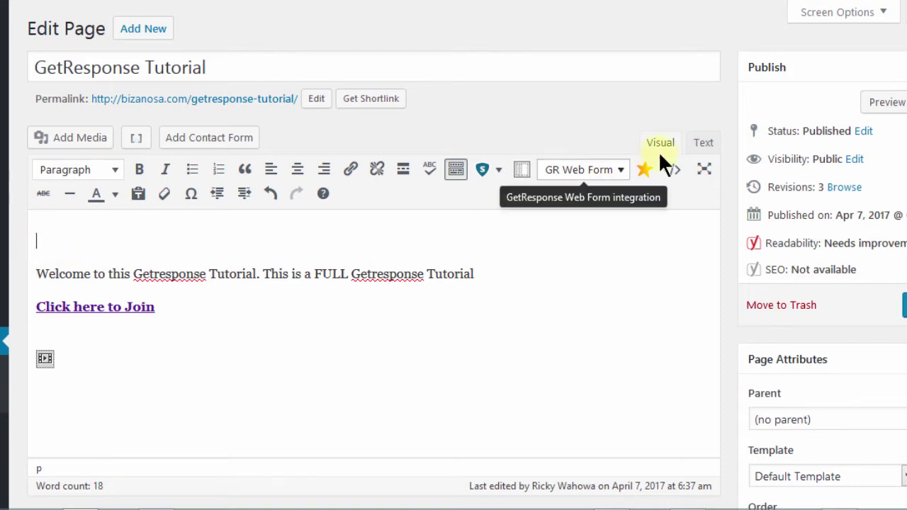
click(618, 172)
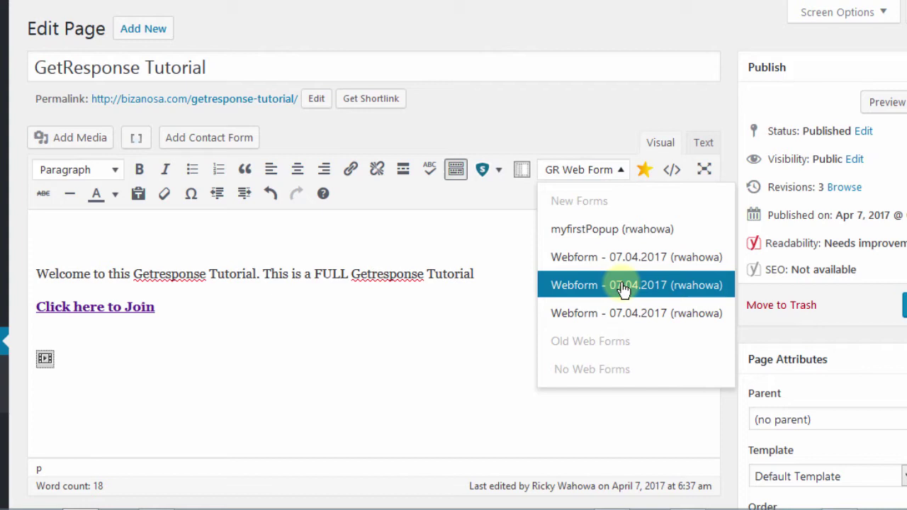
click(621, 286)
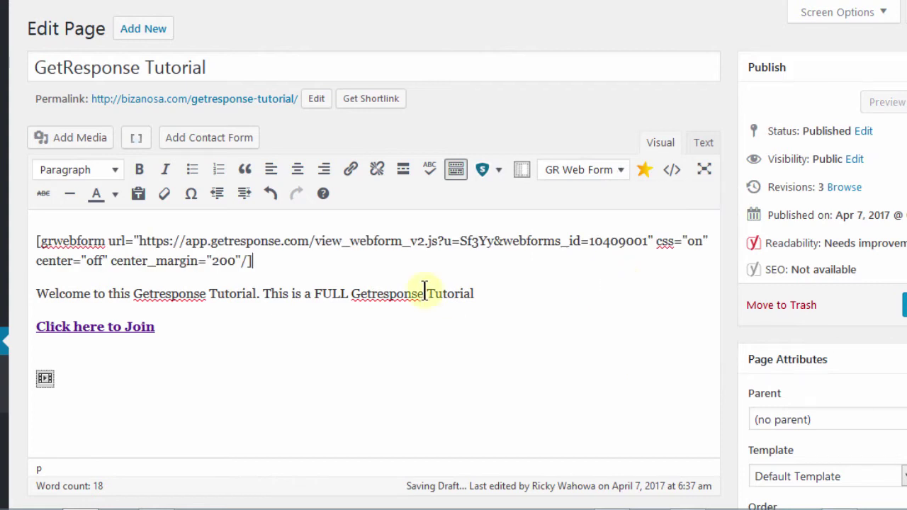
mouse_move(7, 231)
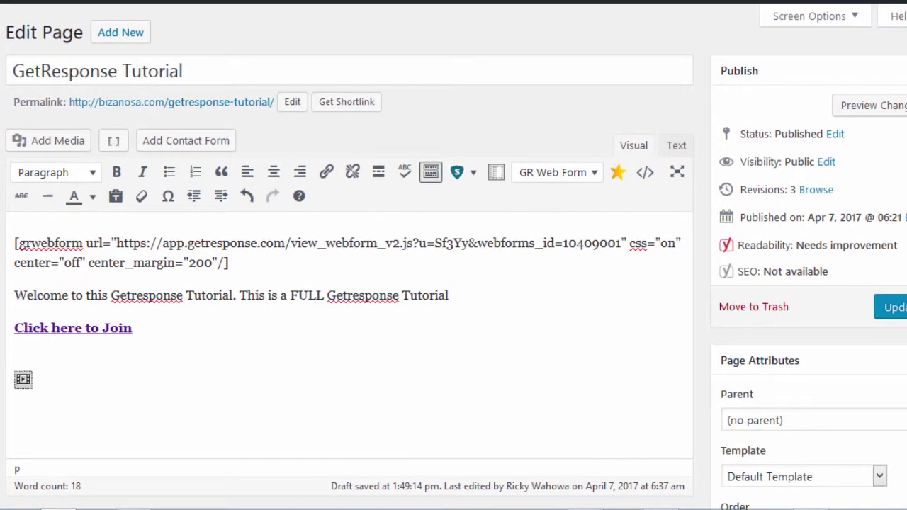
click(893, 308)
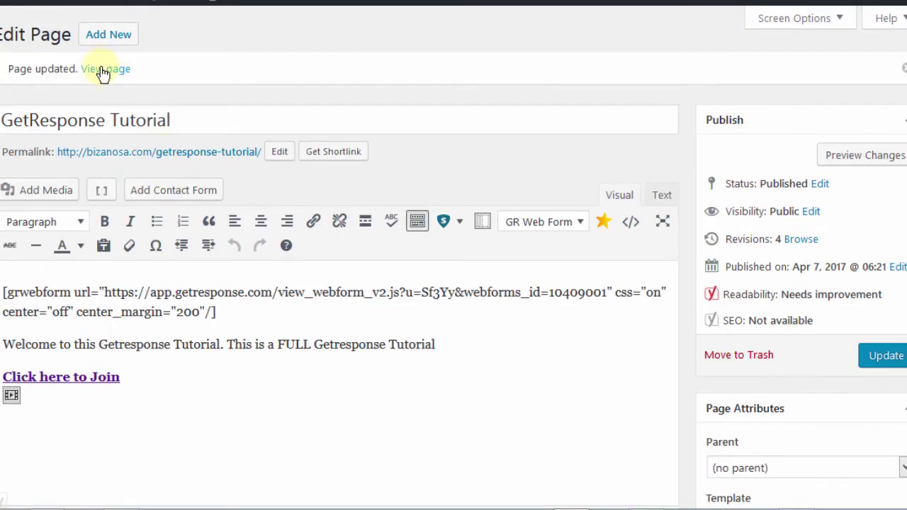
Step: Open the published GetResponse Tutorial page in a new tab and examine the embedded web form
right_click(103, 71)
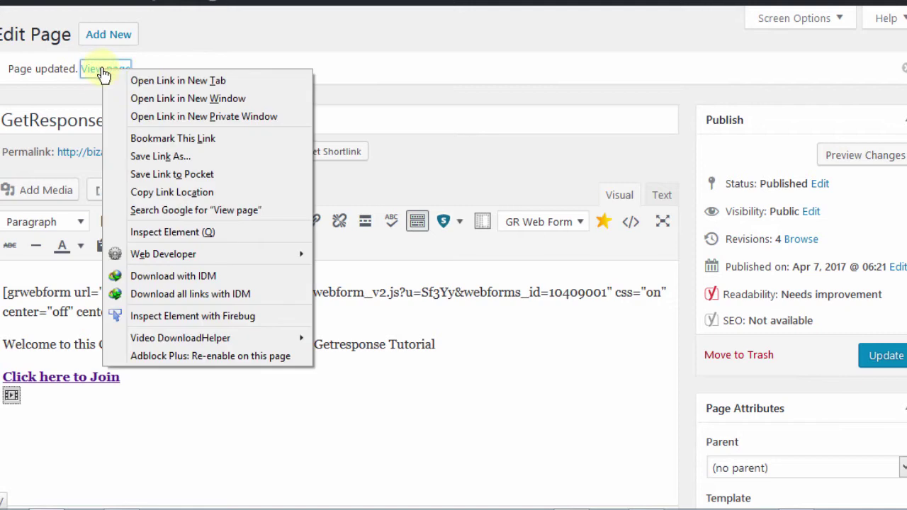
click(146, 80)
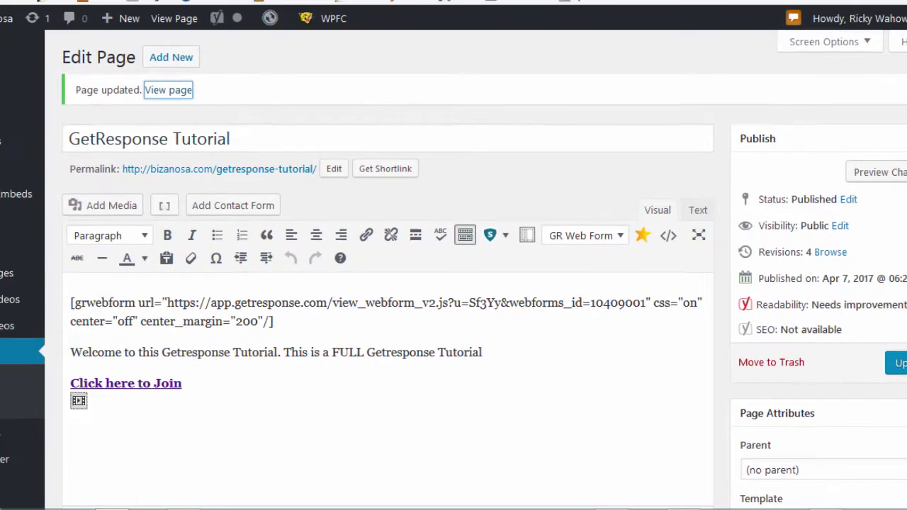
key(ctrl+Tab)
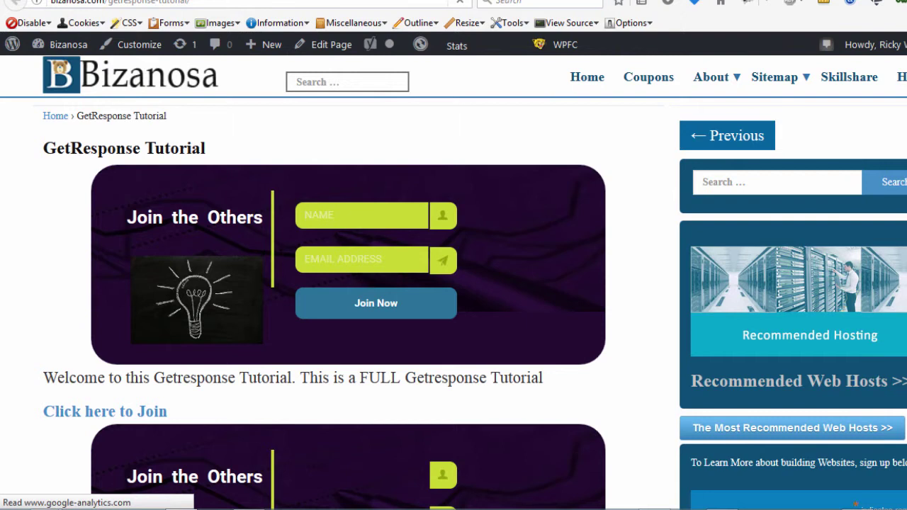
scroll(453, 270, down, 3)
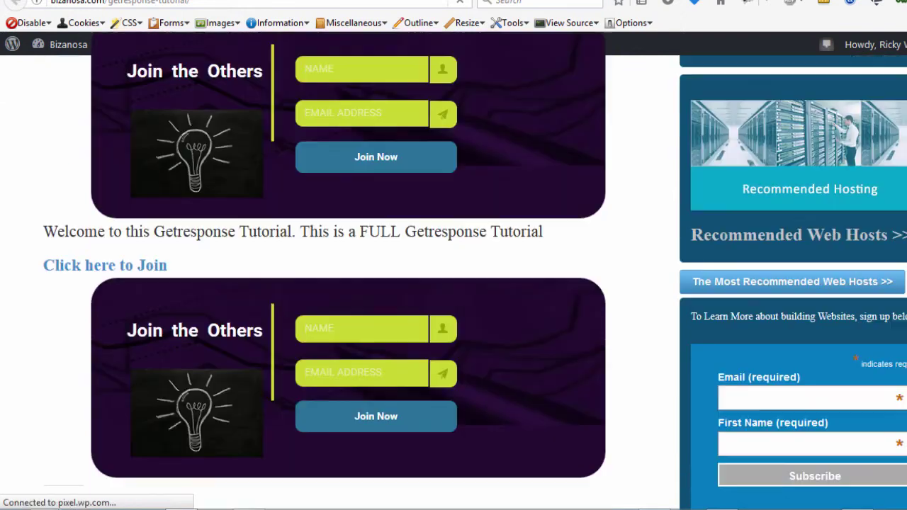
scroll(683, 196, down, 1)
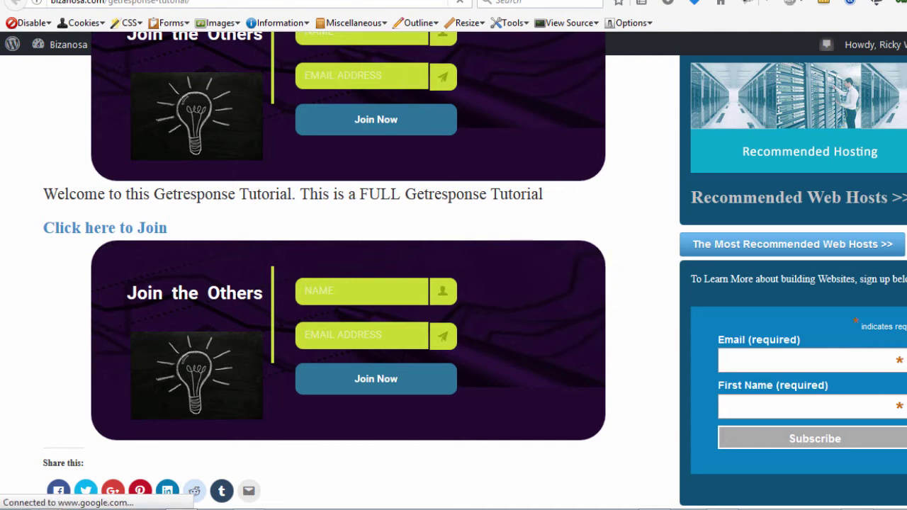
scroll(454, 284, up, 5)
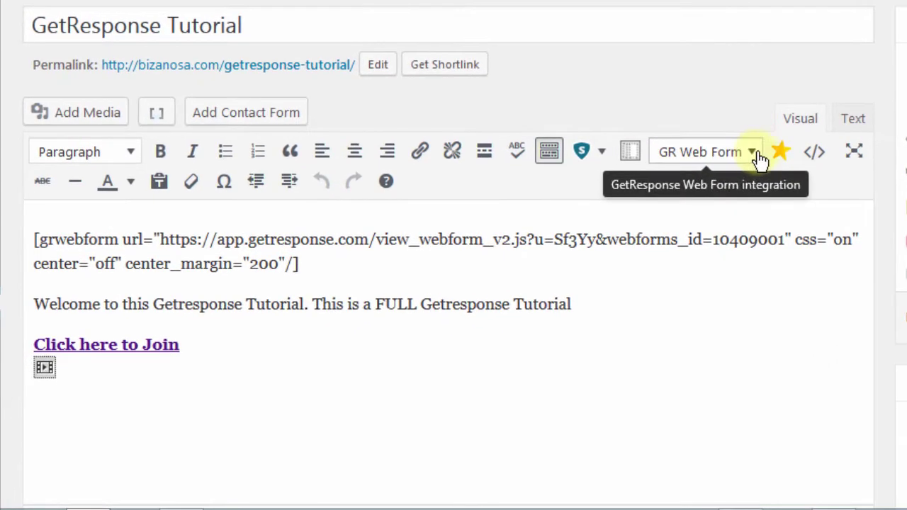
Step: Delete the grwebform shortcode above the welcome text in the GetResponse Tutorial page
click(752, 153)
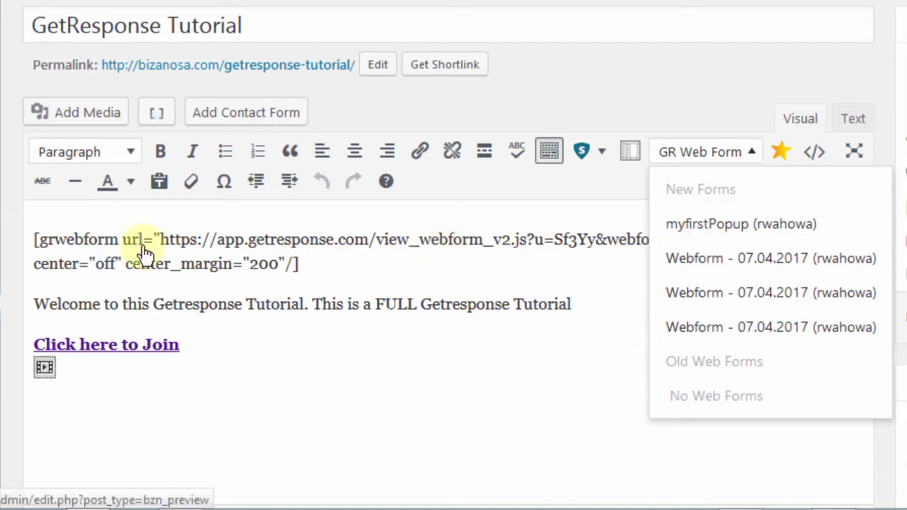
click(309, 263)
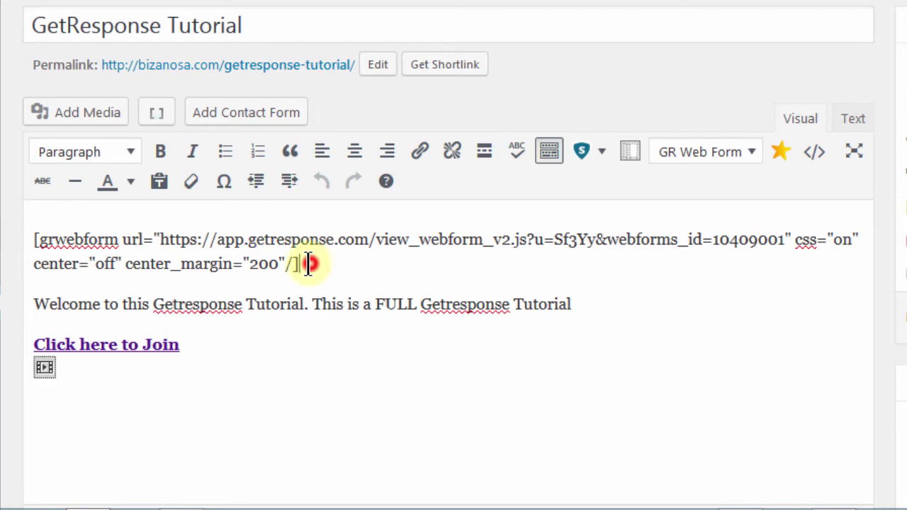
drag(309, 264, 6, 217)
key(Delete)
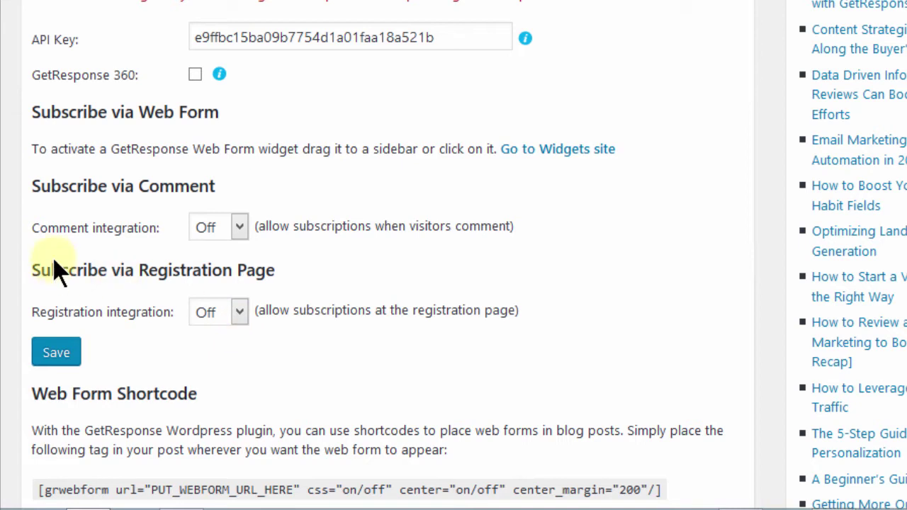
Step: Examine the GetResponse plugin settings for the web form widget, comment and registration integration, and the web form shortcode attributes
drag(259, 148, 332, 153)
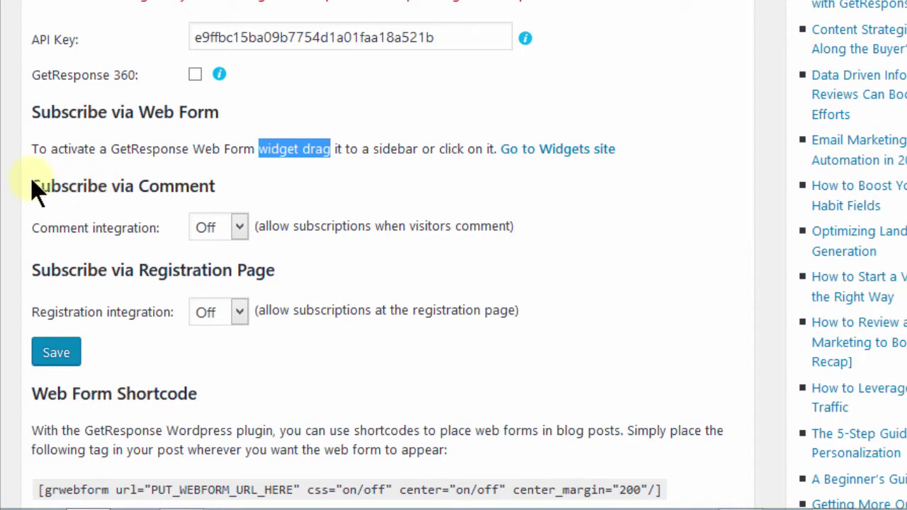
click(239, 225)
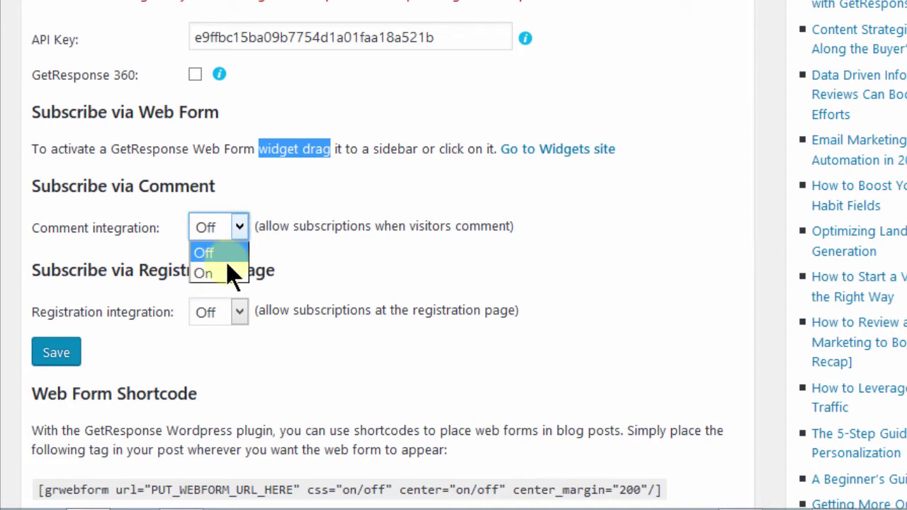
click(304, 244)
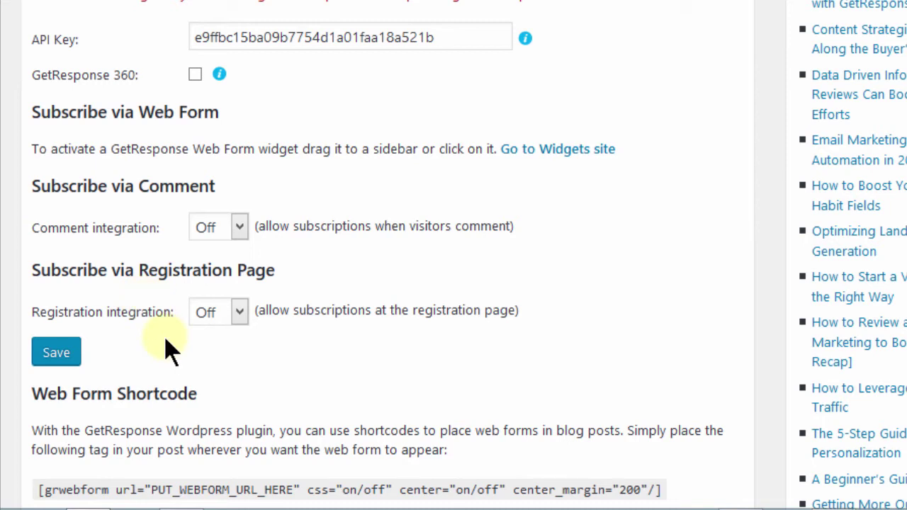
click(240, 313)
click(298, 318)
scroll(454, 255, down, 8)
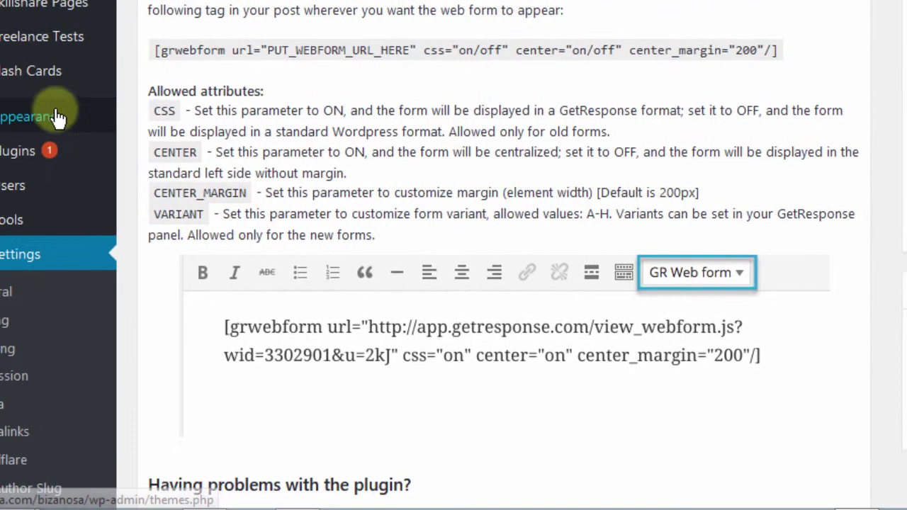
Step: Go to the site's Widgets and add the GetResponse Web Form widget to the Main Sidebar below the last Text widget
mouse_move(8, 157)
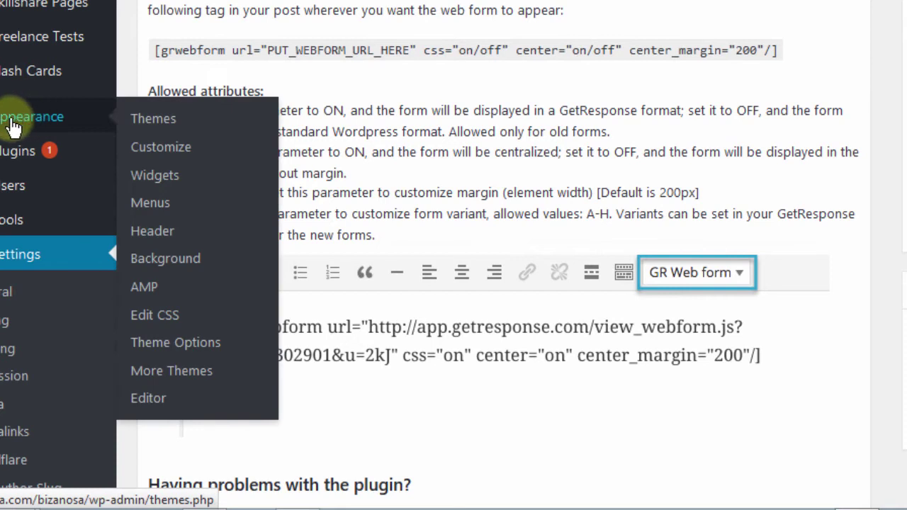
click(156, 183)
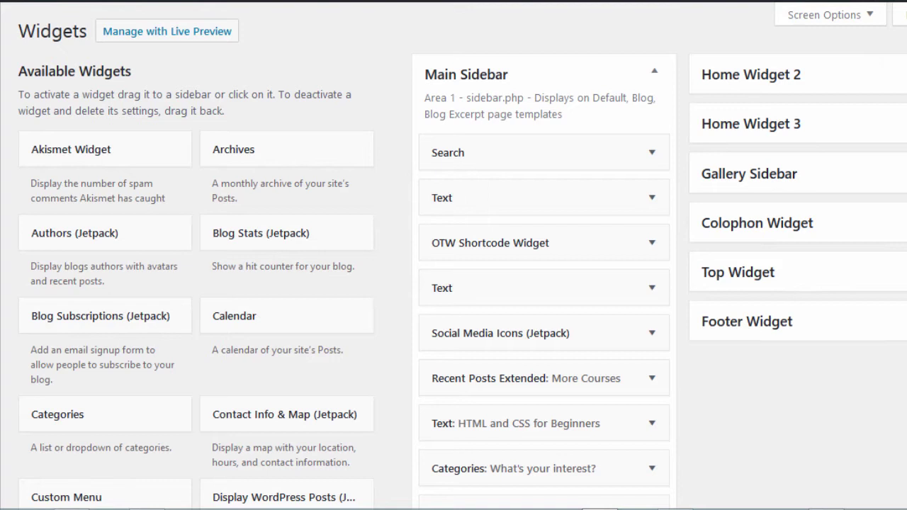
scroll(453, 255, down, 6)
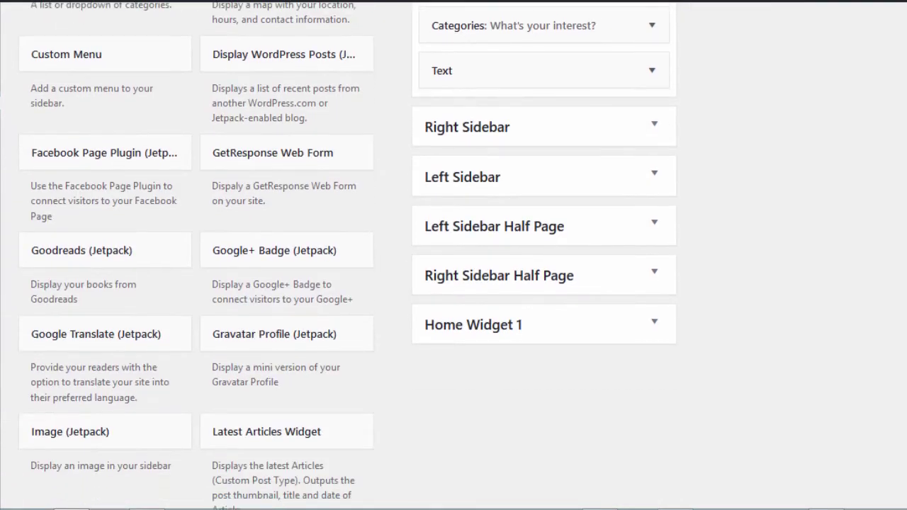
scroll(453, 255, down, 2)
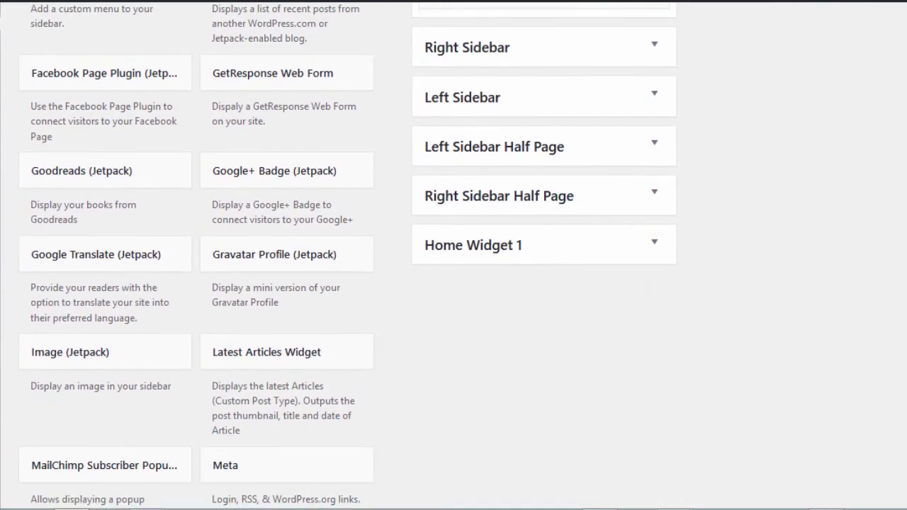
scroll(454, 256, up, 1)
scroll(494, 78, up, 1)
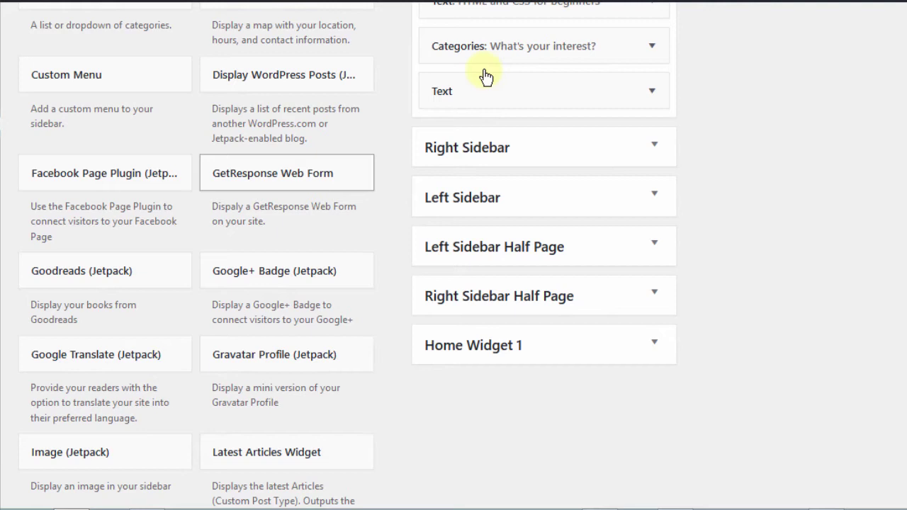
drag(483, 67, 473, 128)
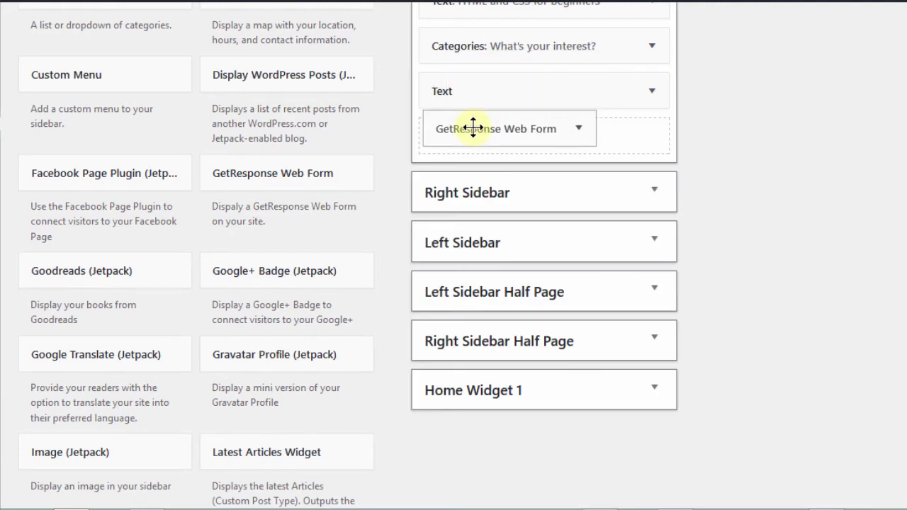
drag(473, 127, 473, 129)
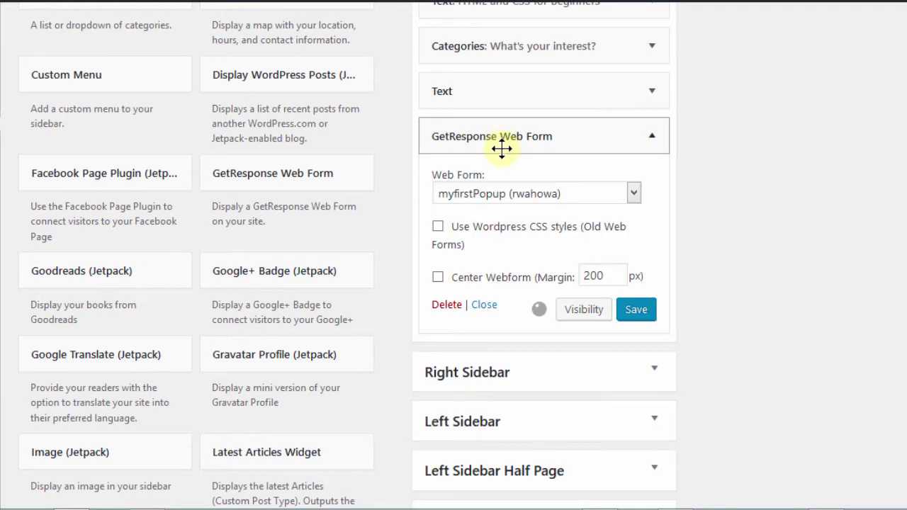
Step: Set the GetResponse Web Form widget to the third "Webform - 07.04.2017" form and save it
click(633, 192)
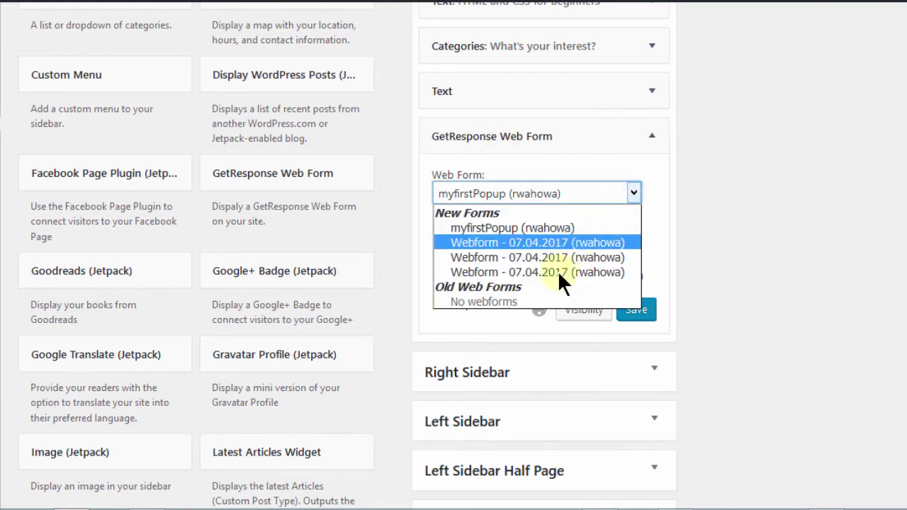
click(531, 241)
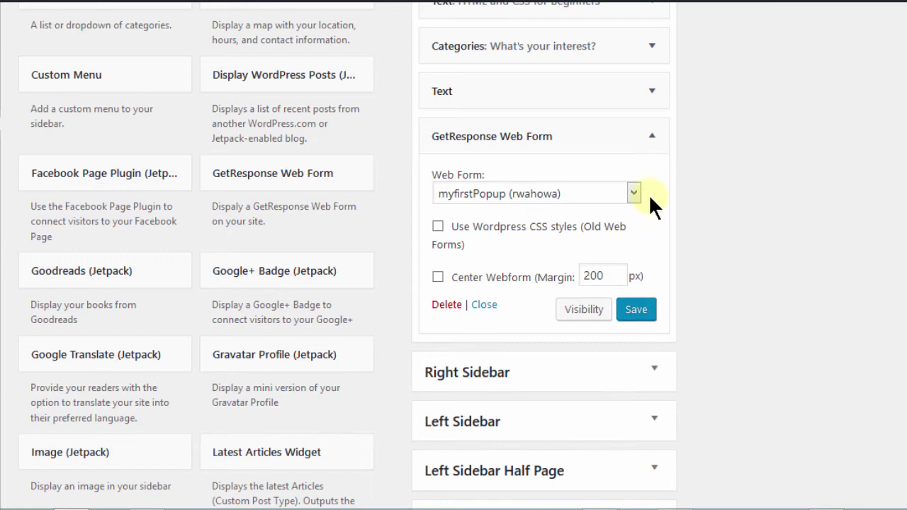
click(633, 194)
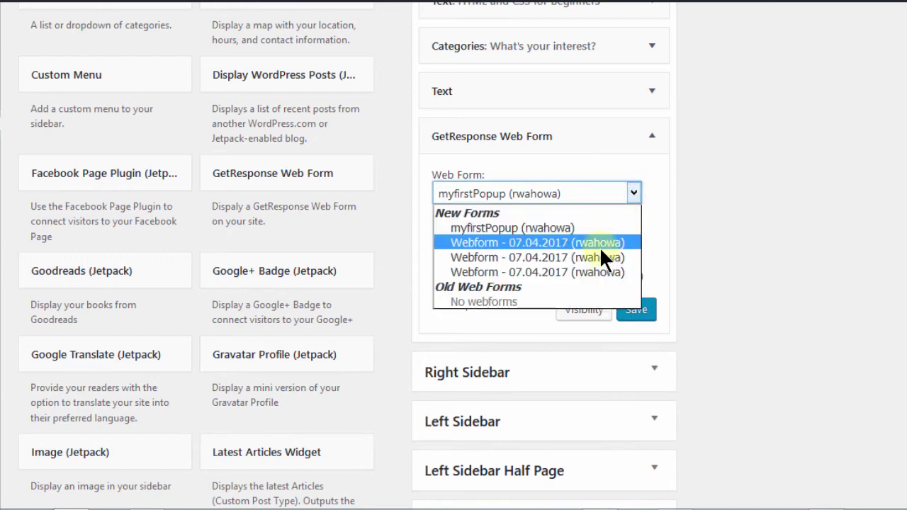
click(579, 259)
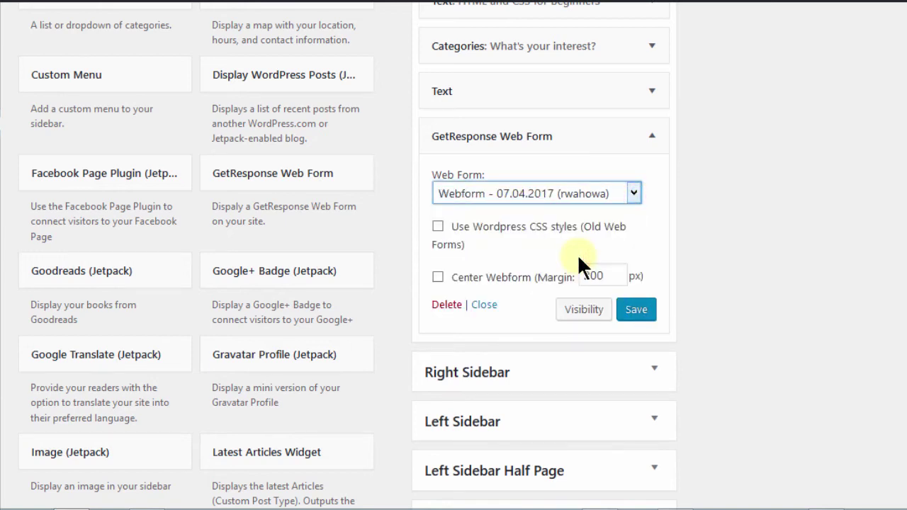
click(633, 196)
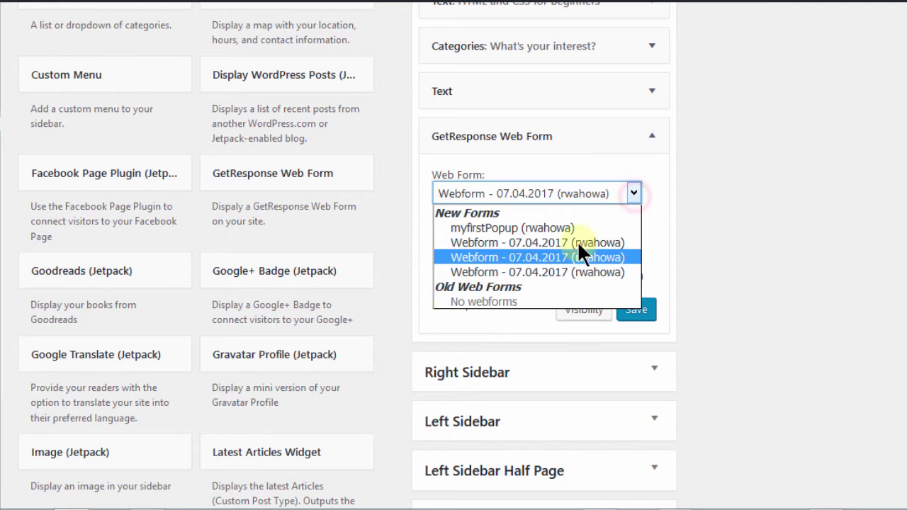
click(553, 272)
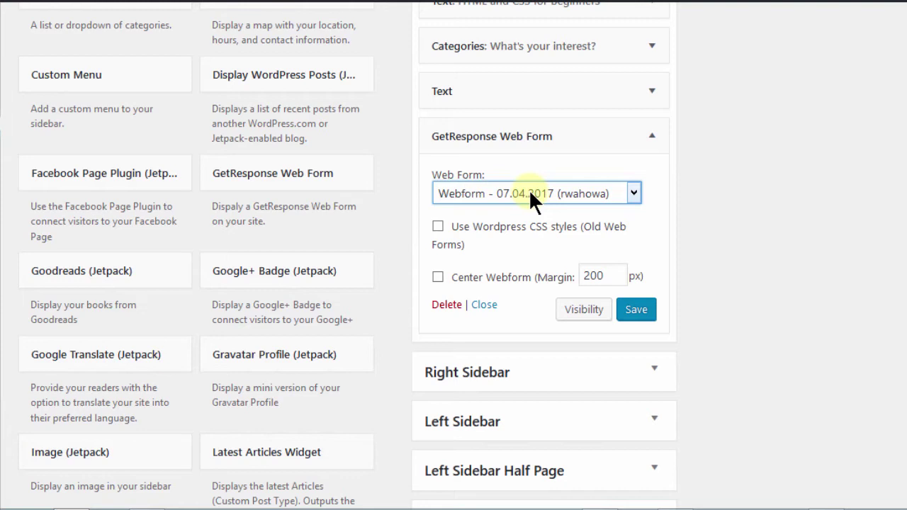
click(636, 309)
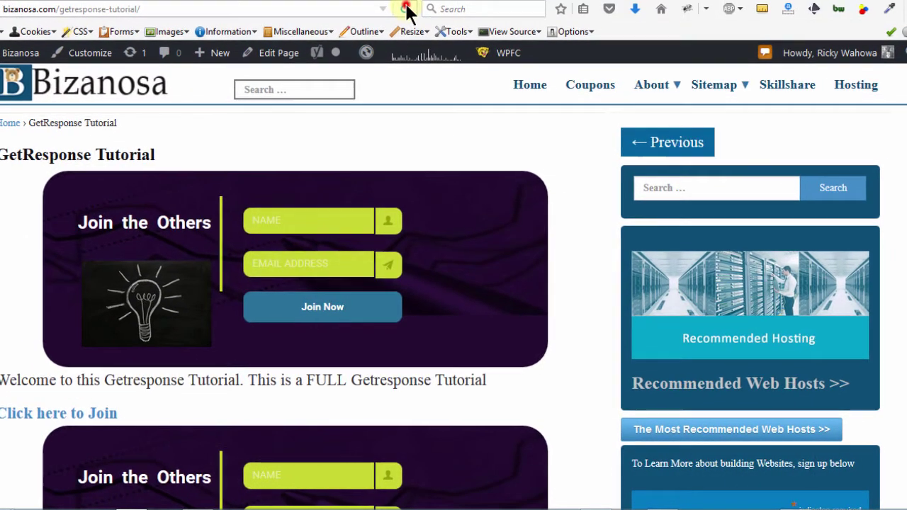
Step: Reload the published GetResponse Tutorial page to check the sidebar form, and delete the GetResponse Web Form widget from the Main Sidebar
click(407, 12)
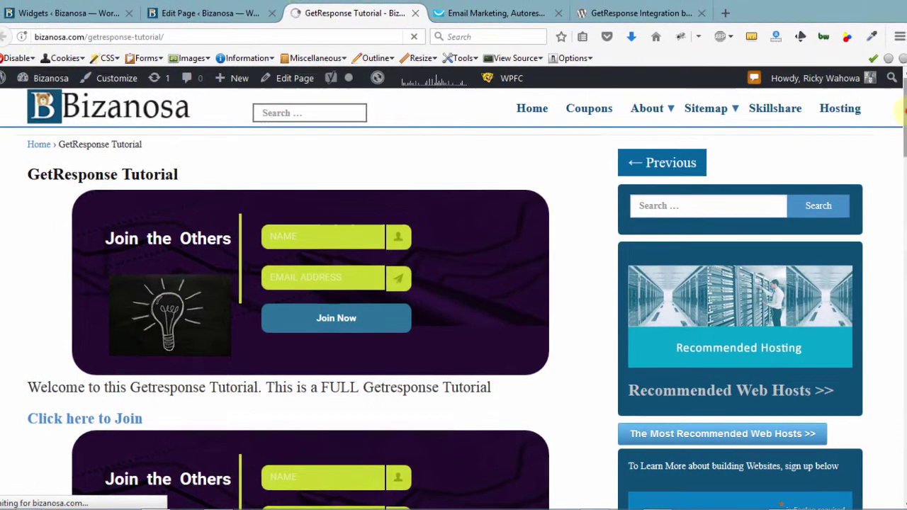
drag(906, 142, 900, 292)
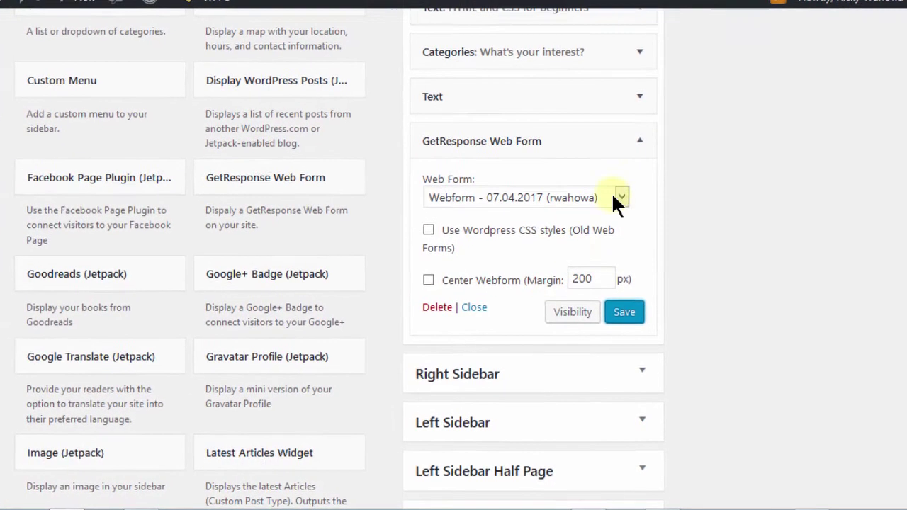
click(432, 306)
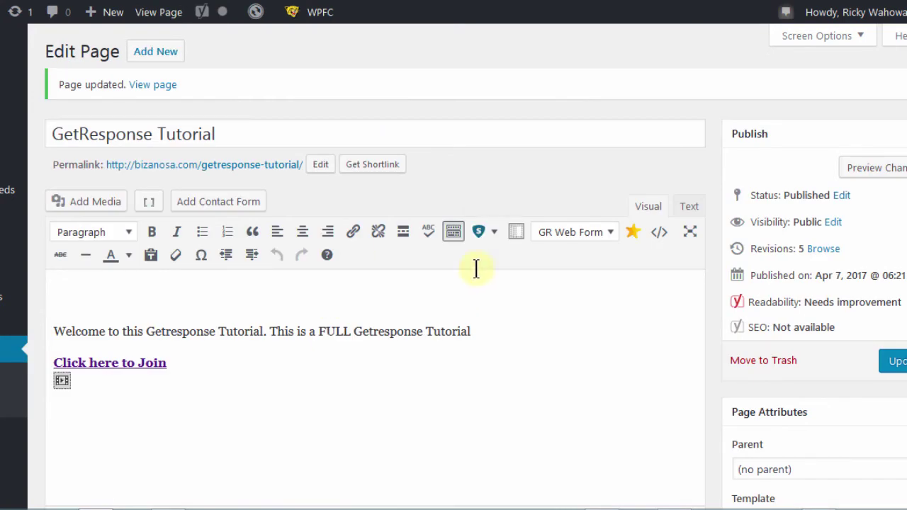
click(606, 233)
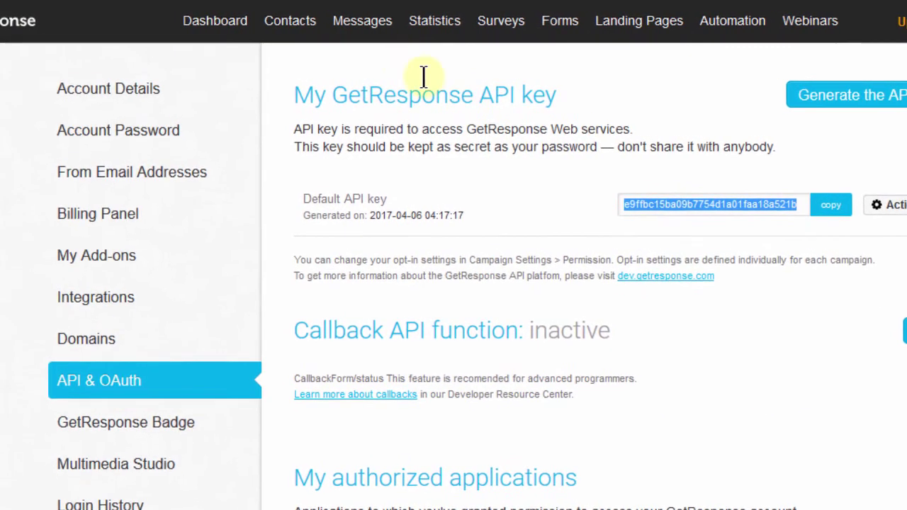
mouse_move(355, 20)
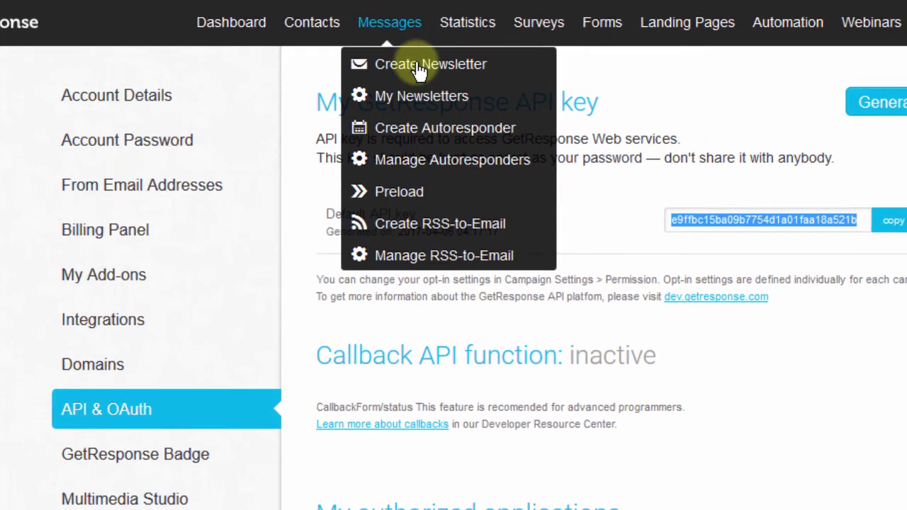